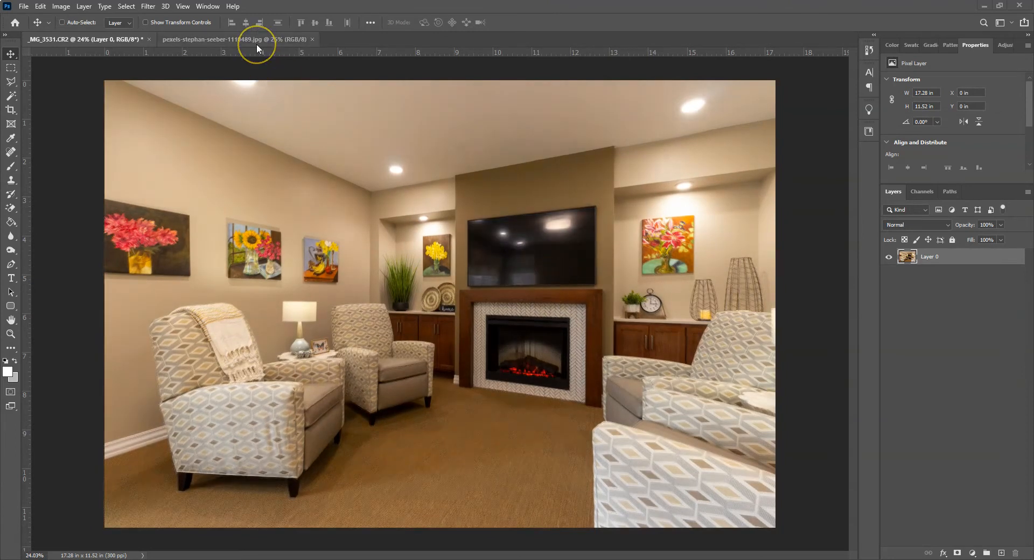
Step: Paste the copied mountain lake photo into the _MG_3531.CR2 room image as a new layer, accepting the color profile conversion
click(257, 44)
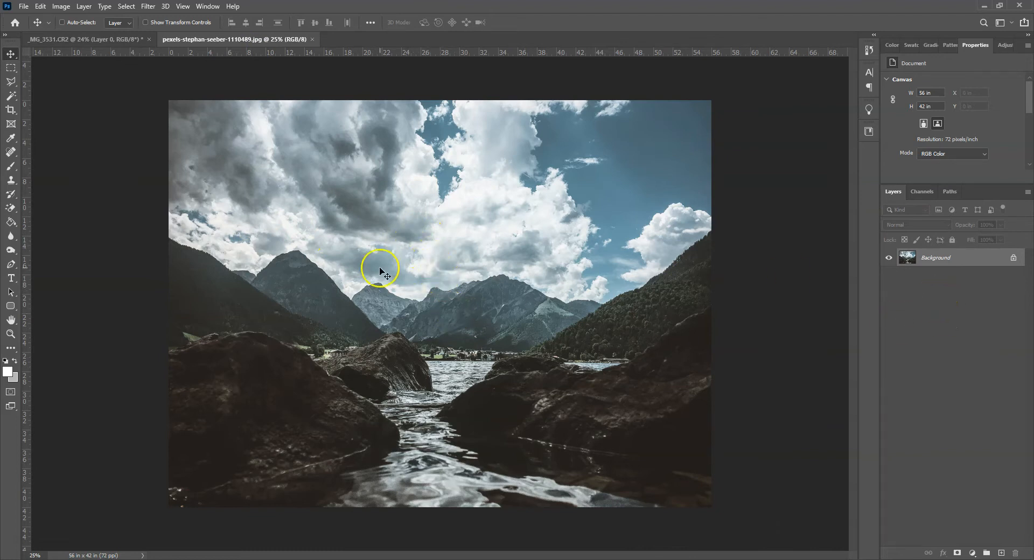
click(80, 42)
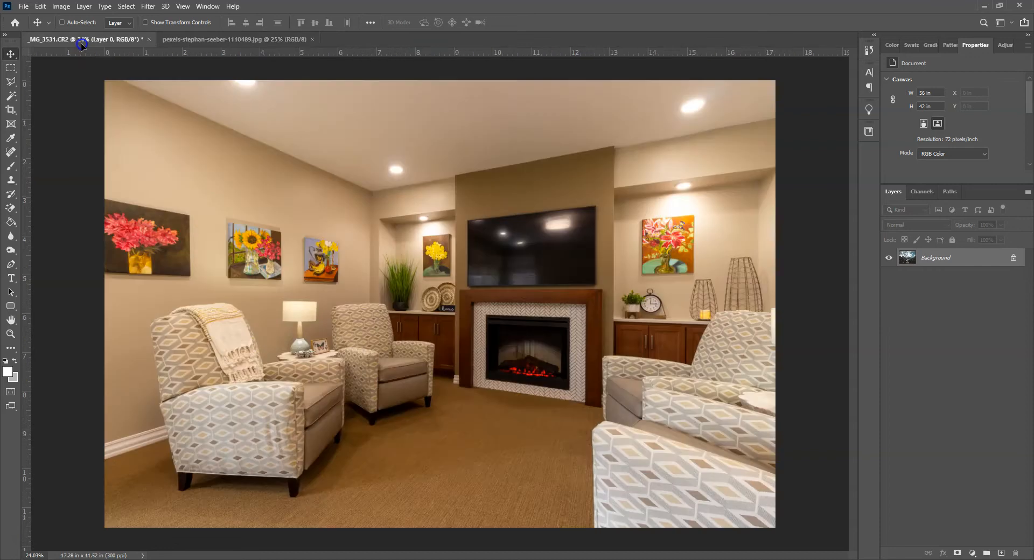
click(645, 302)
key(ctrl+v)
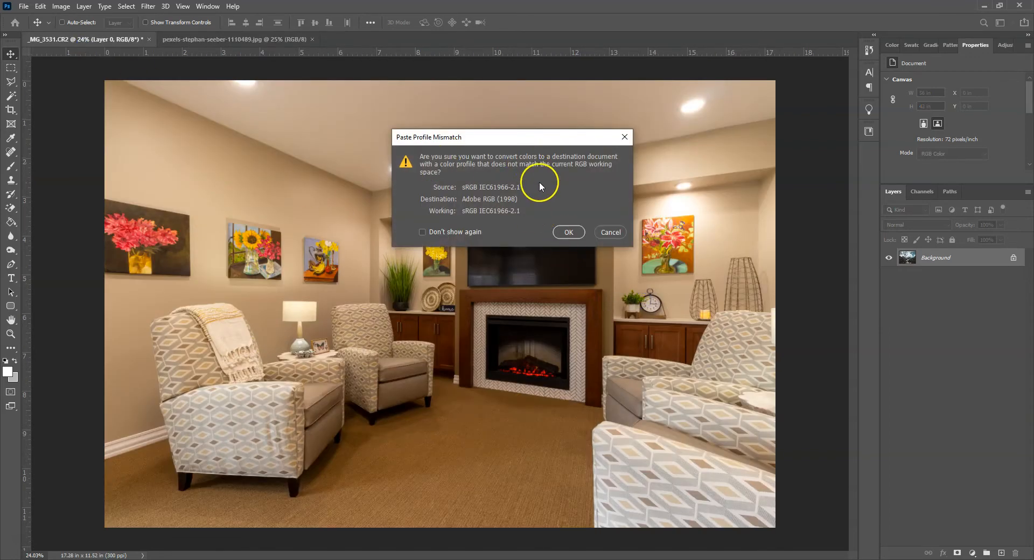
click(569, 233)
Step: Scale the pasted mountain photo proportionally to about 27% and place it over the TV above the fireplace
drag(544, 264, 392, 270)
key(ctrl+t)
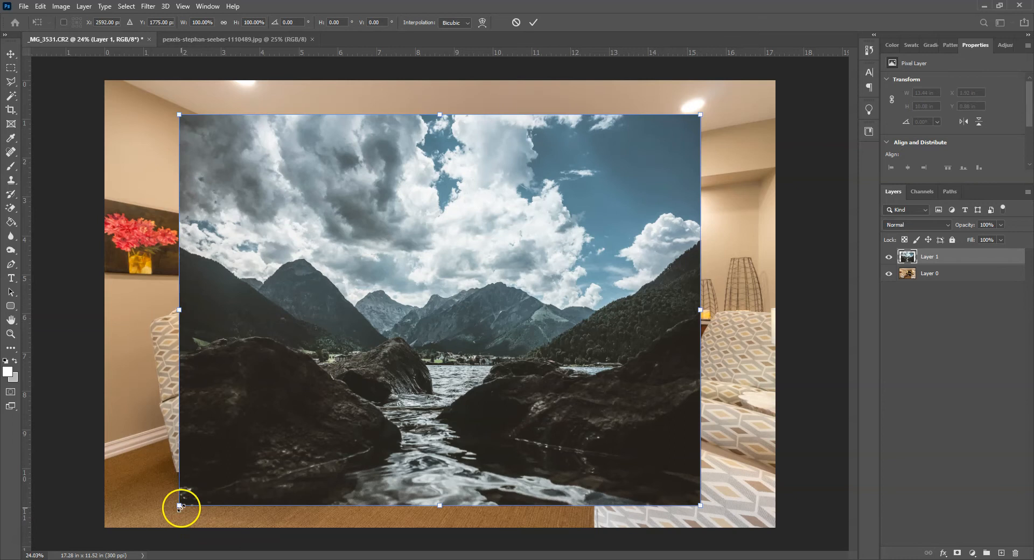
drag(181, 508, 520, 250)
drag(614, 225, 535, 292)
drag(442, 319, 461, 303)
mouse_move(526, 282)
mouse_down()
mouse_move(521, 224)
mouse_move(519, 306)
mouse_move(515, 284)
mouse_up()
drag(447, 306, 453, 302)
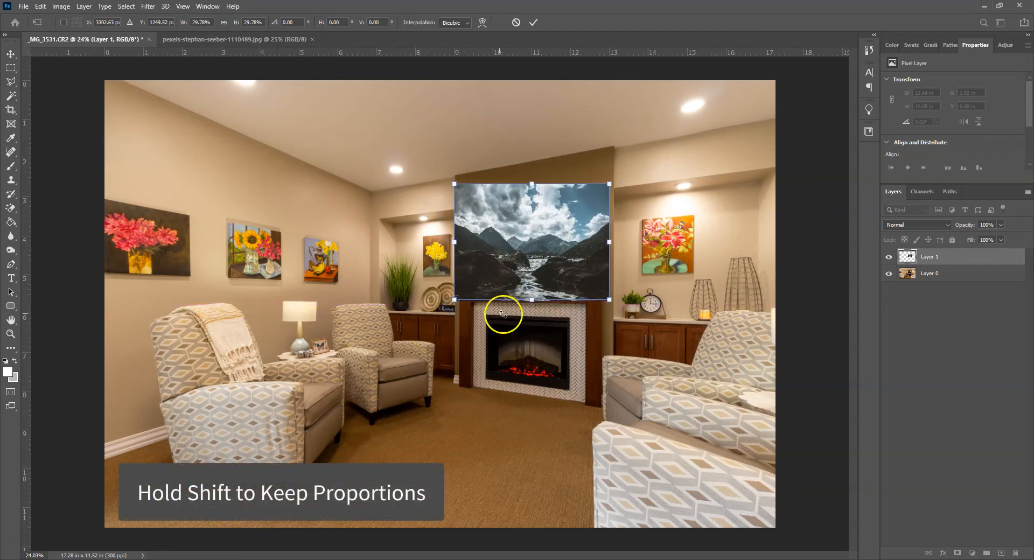
drag(457, 300, 421, 303)
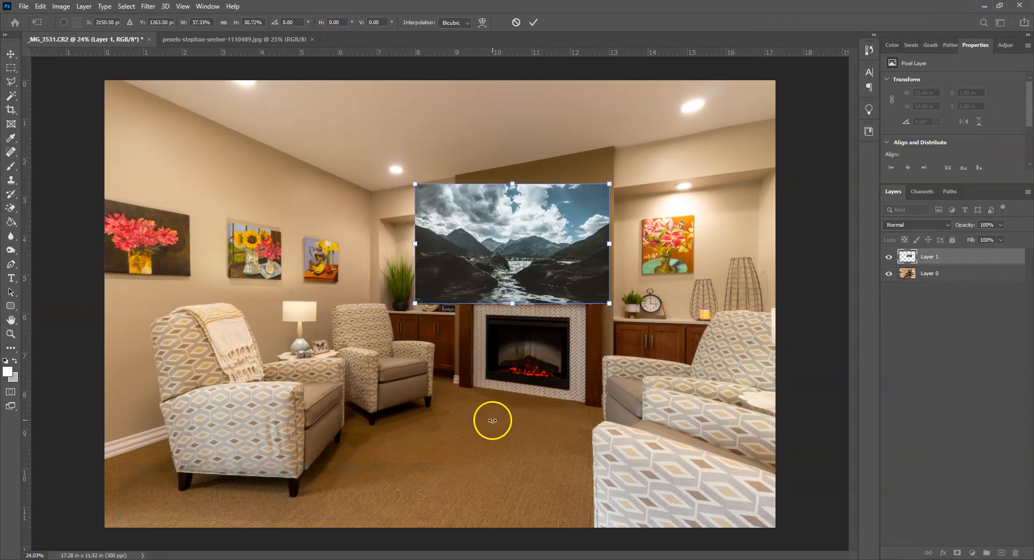
key(ctrl+z)
drag(577, 229, 577, 233)
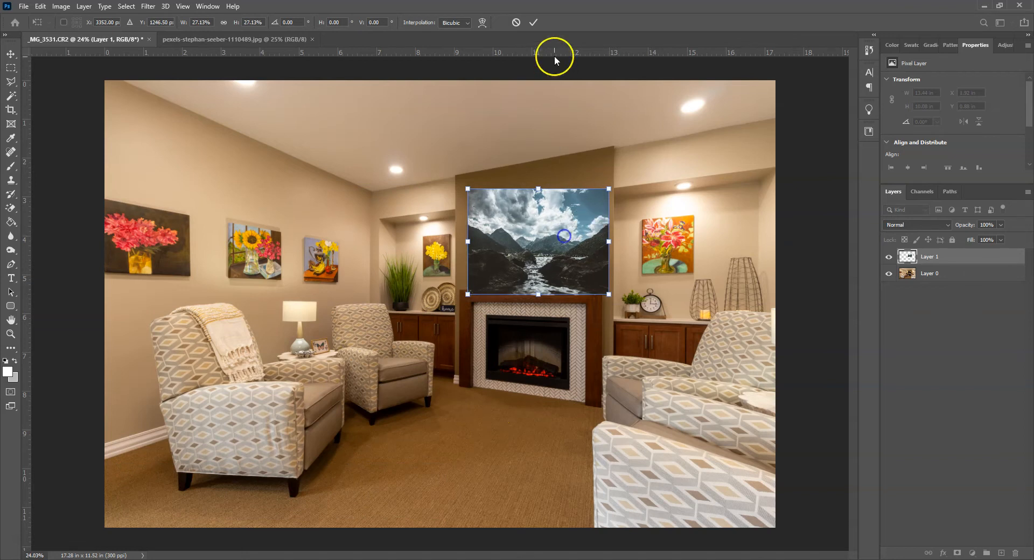
click(534, 22)
Step: Reposition the mountain photo over the TV at about X 9.25 in, Y 2.98 in
scroll(565, 270, up, 3)
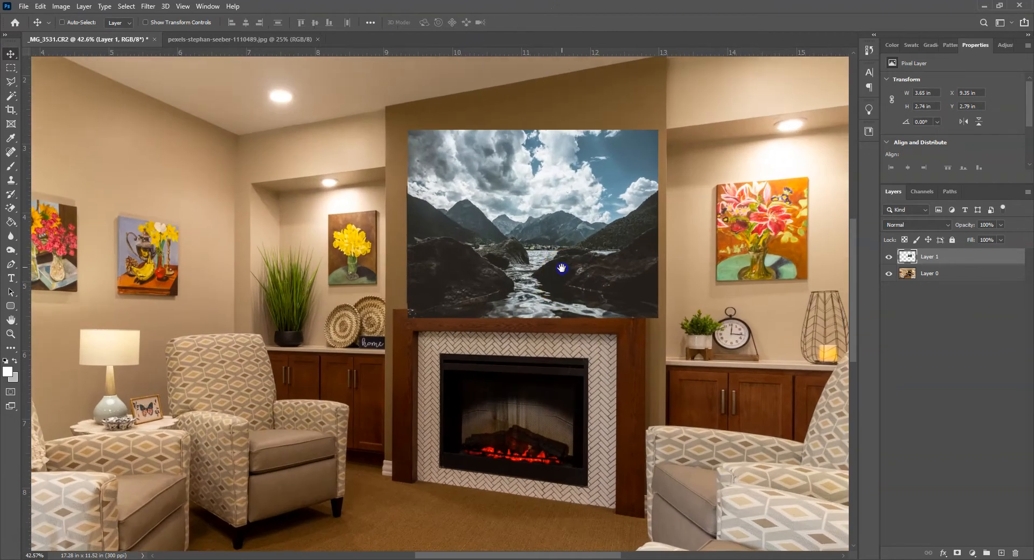
drag(577, 266, 556, 271)
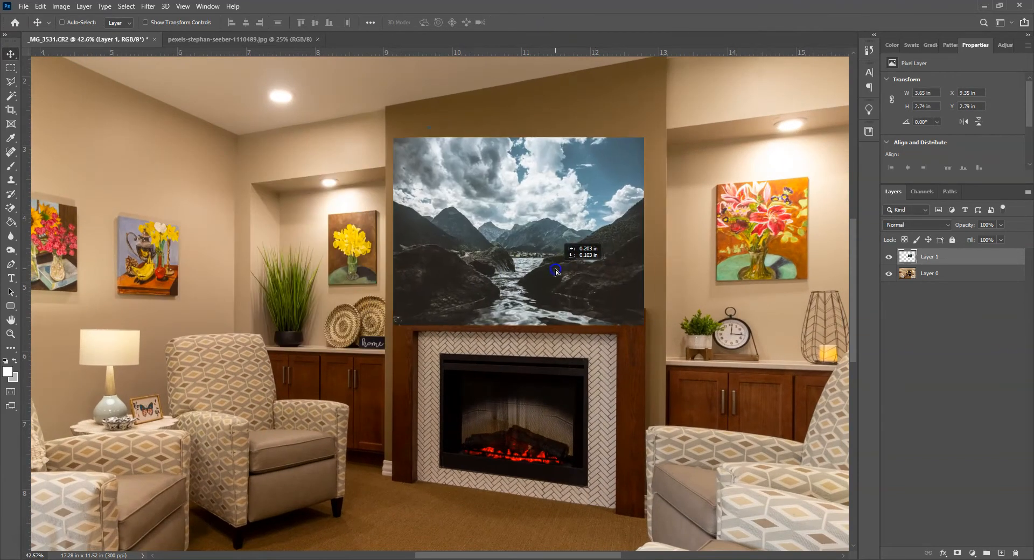
scroll(581, 291, down, 3)
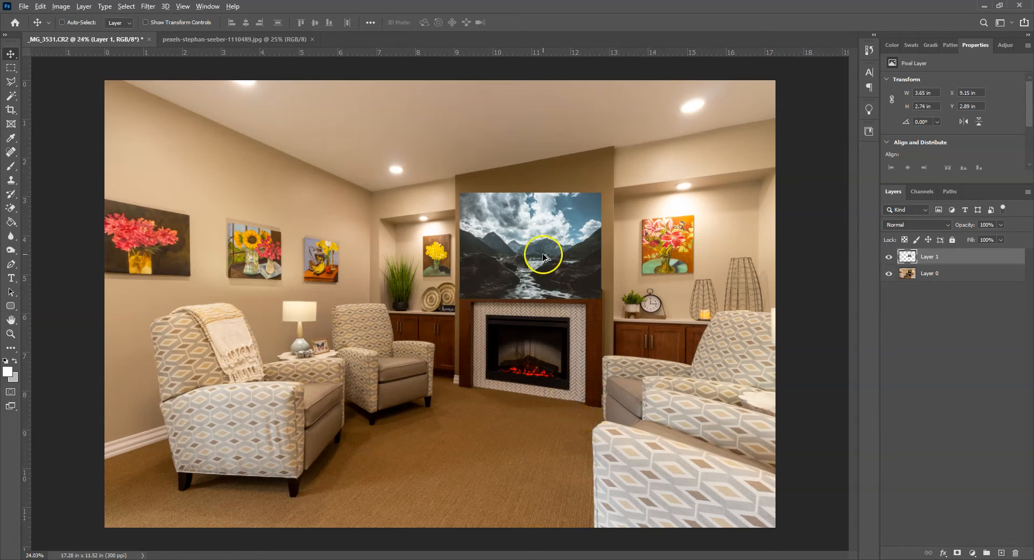
scroll(544, 254, up, 5)
drag(576, 297, 544, 321)
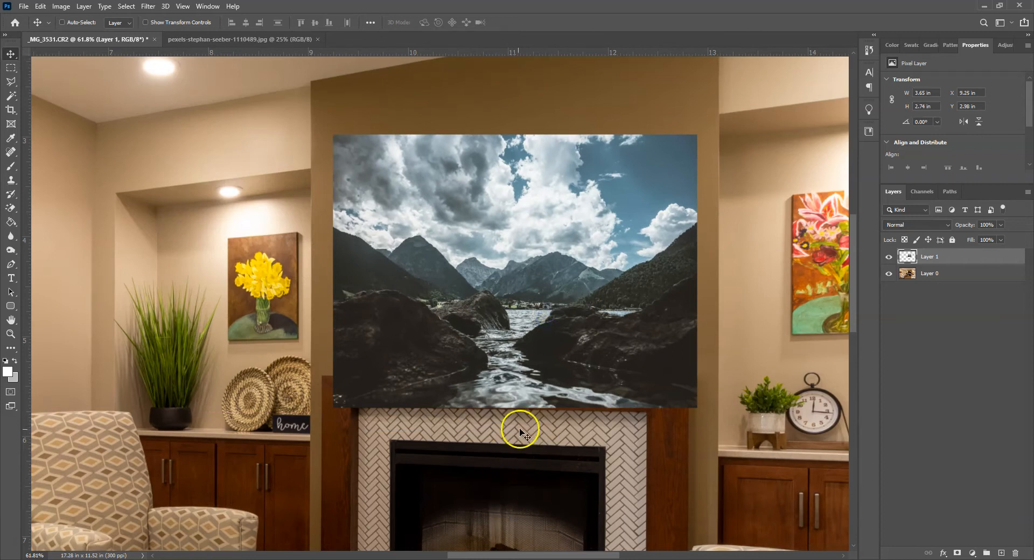
Step: Set the mountain photo layer's opacity to 30% and move its top edge near the TV's upper edge
click(987, 225)
text(30)
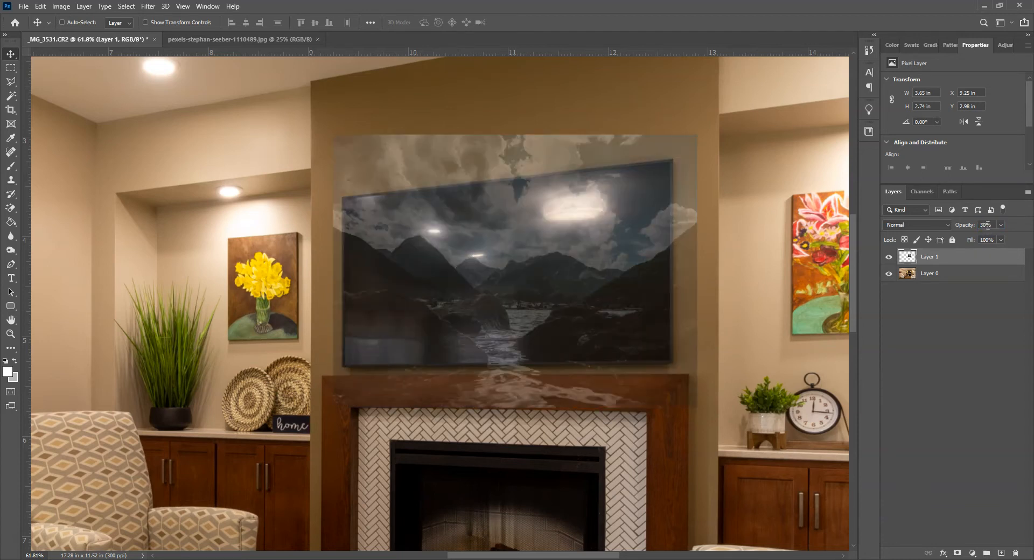
drag(668, 220, 606, 264)
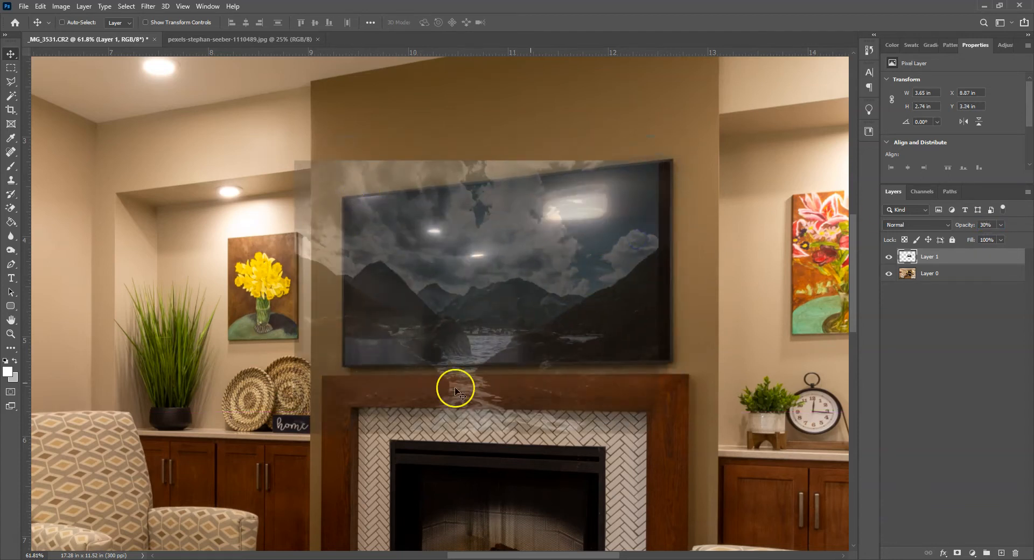
Step: Align the photo's upper-right corner with the inner upper-right corner of the TV frame, at about X 8.98 in, Y 3.25 in
scroll(612, 213, up, 3)
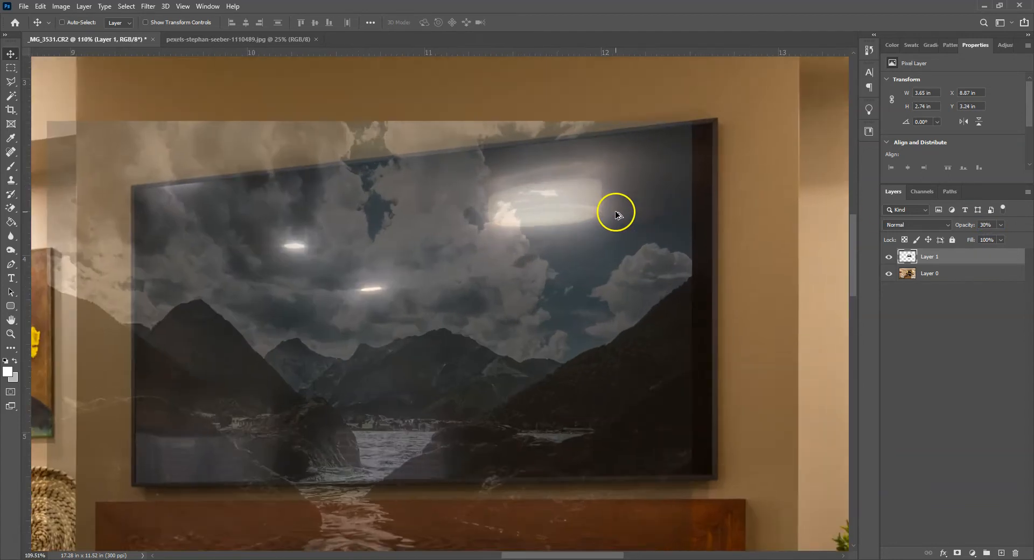
scroll(692, 149, up, 5)
drag(662, 145, 695, 150)
scroll(719, 114, up, 8)
drag(718, 113, 715, 111)
scroll(745, 102, up, 5)
drag(681, 150, 671, 174)
scroll(675, 193, down, 8)
scroll(674, 184, up, 8)
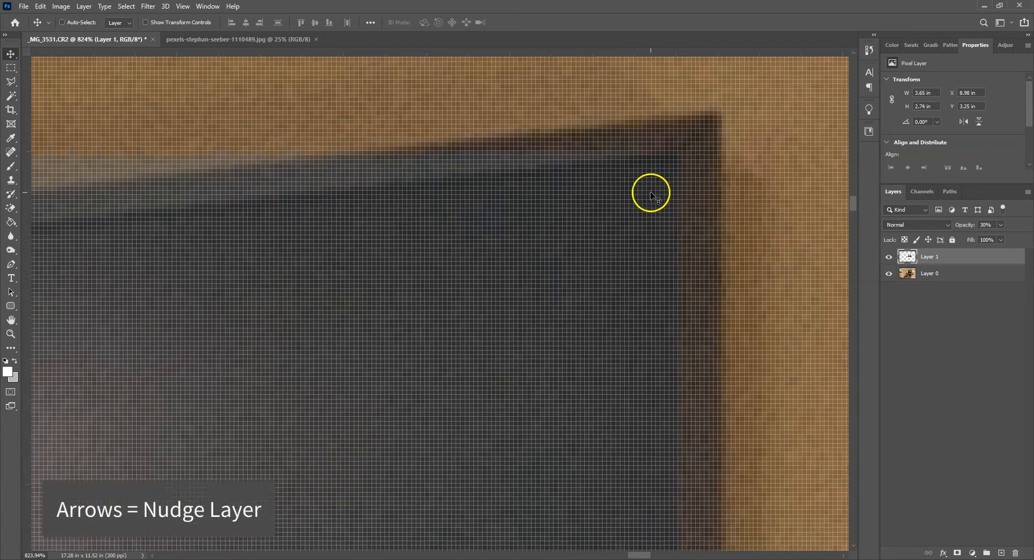
scroll(651, 194, down, 15)
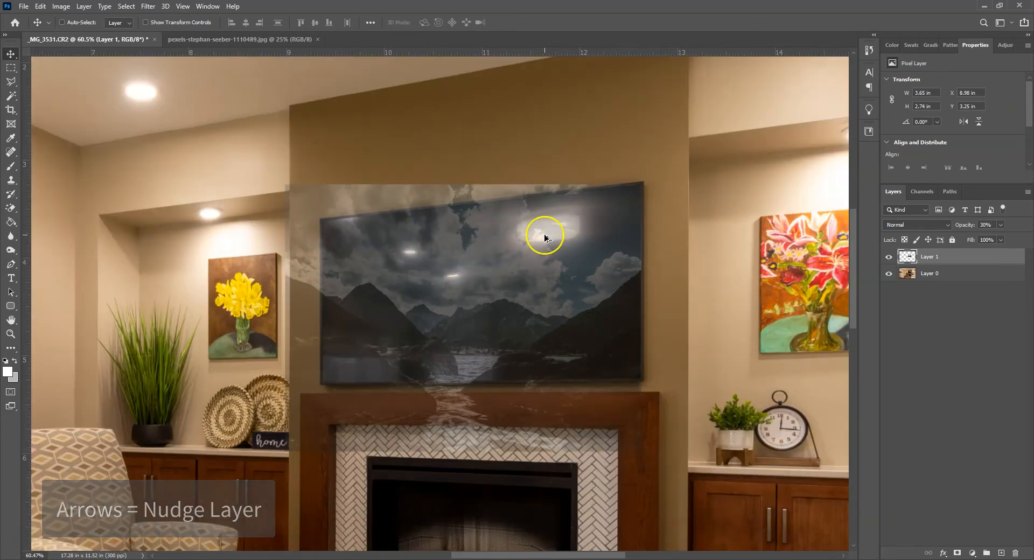
Step: Free-transform the mountain photo and distort its upper-left corner inward toward the TV's upper-left corner
key(ctrl)
key(ctrl+t)
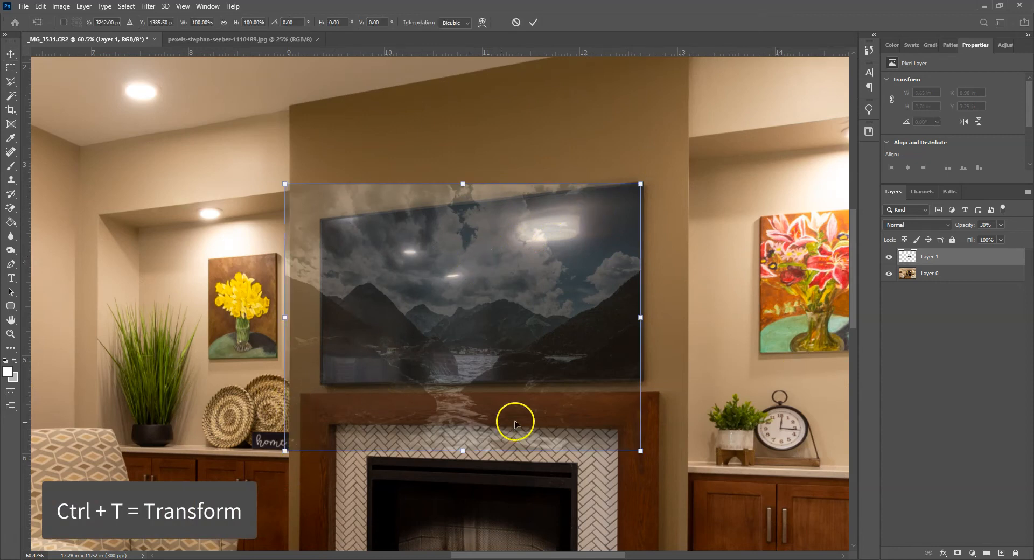
drag(515, 418, 511, 341)
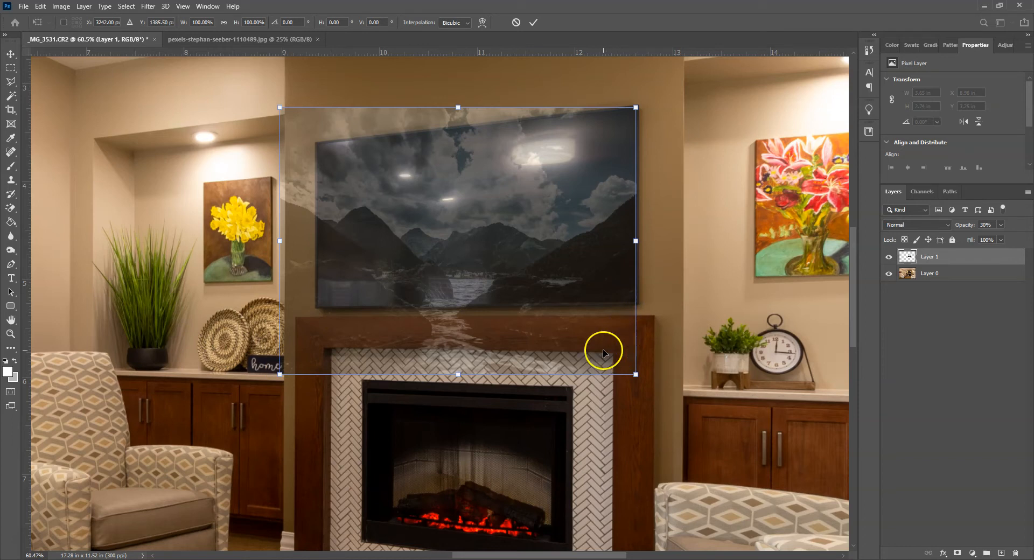
scroll(333, 241, up, 3)
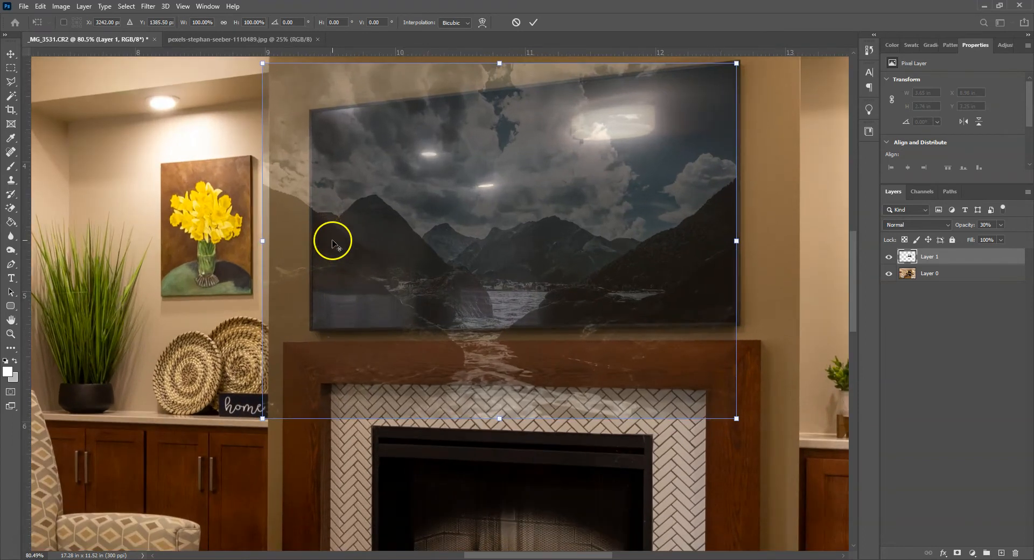
drag(371, 205, 356, 236)
scroll(334, 218, up, 6)
drag(286, 151, 286, 227)
scroll(247, 100, up, 5)
drag(246, 118, 245, 147)
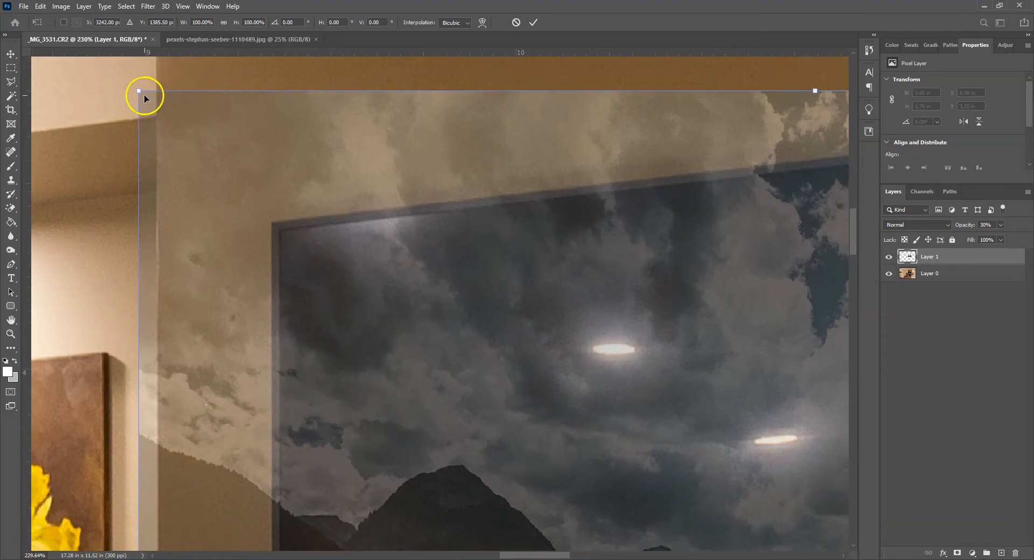
drag(138, 90, 214, 255)
scroll(254, 265, down, 10)
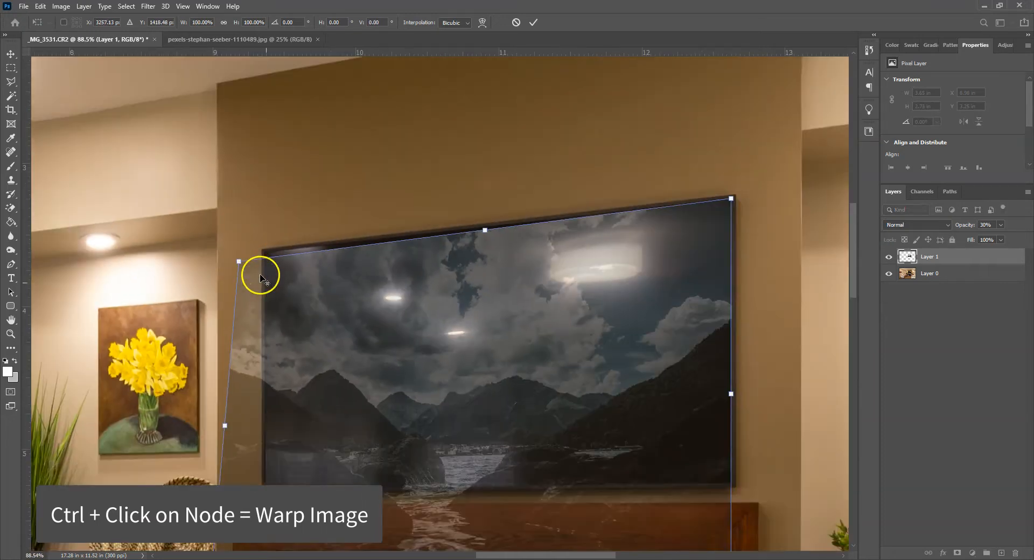
Step: Fit the photo's upper-left corner precisely to the inner upper-left corner of the TV frame
drag(319, 314, 322, 224)
drag(241, 170, 278, 143)
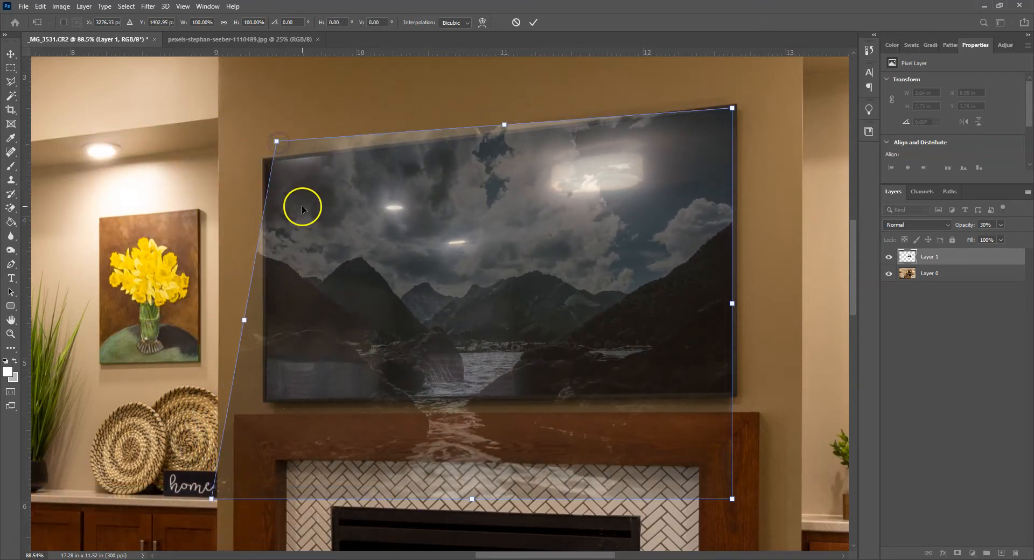
scroll(266, 145, up, 5)
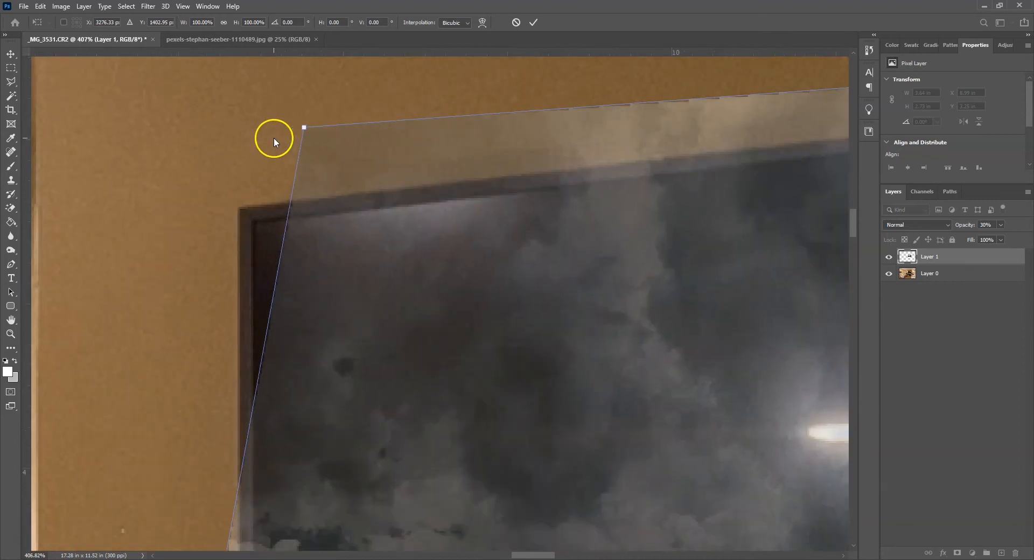
drag(300, 132, 231, 221)
scroll(263, 237, up, 3)
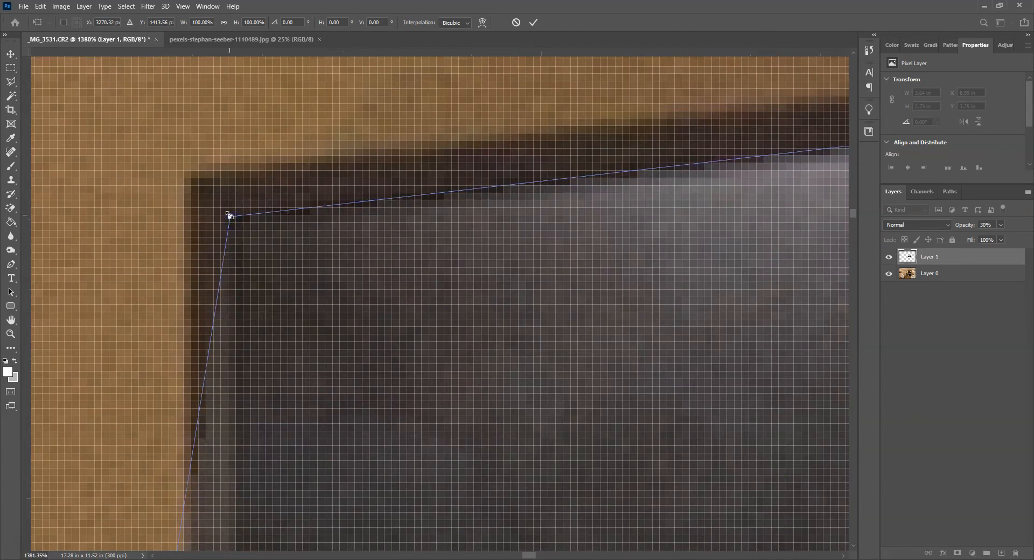
scroll(232, 218, down, 10)
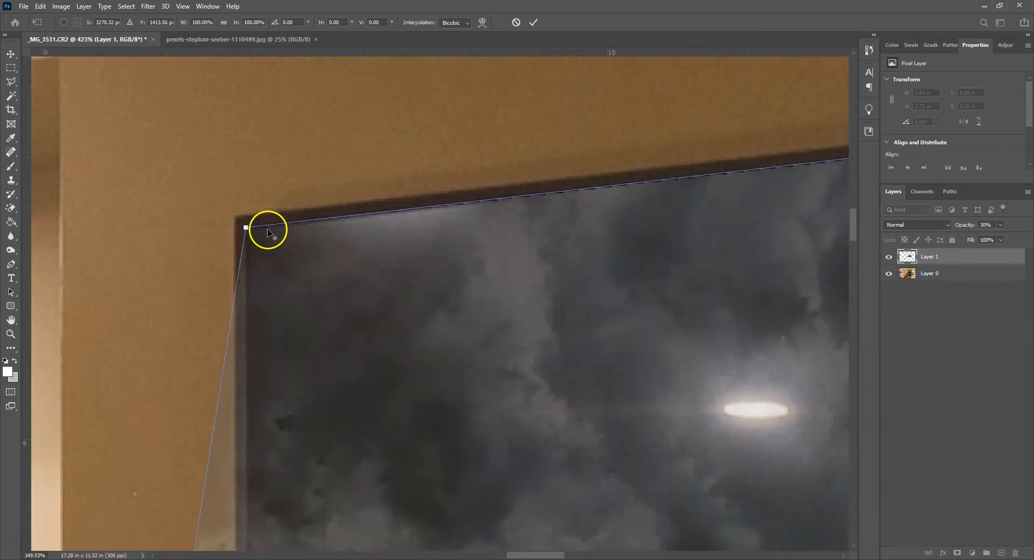
Step: Distort the photo's lower-left corner so it sits on the inner lower-left corner of the TV frame
scroll(358, 162, down, 6)
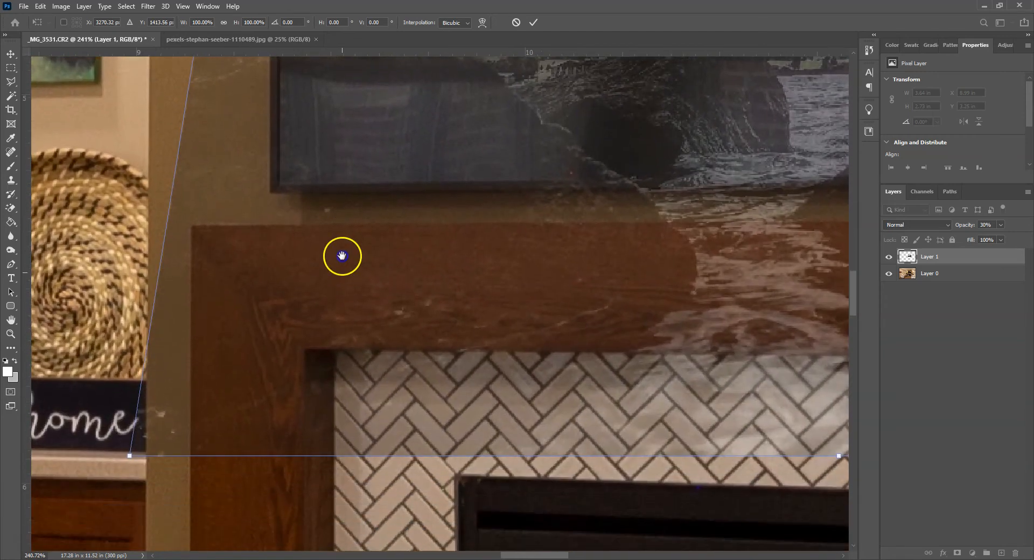
drag(130, 441, 278, 169)
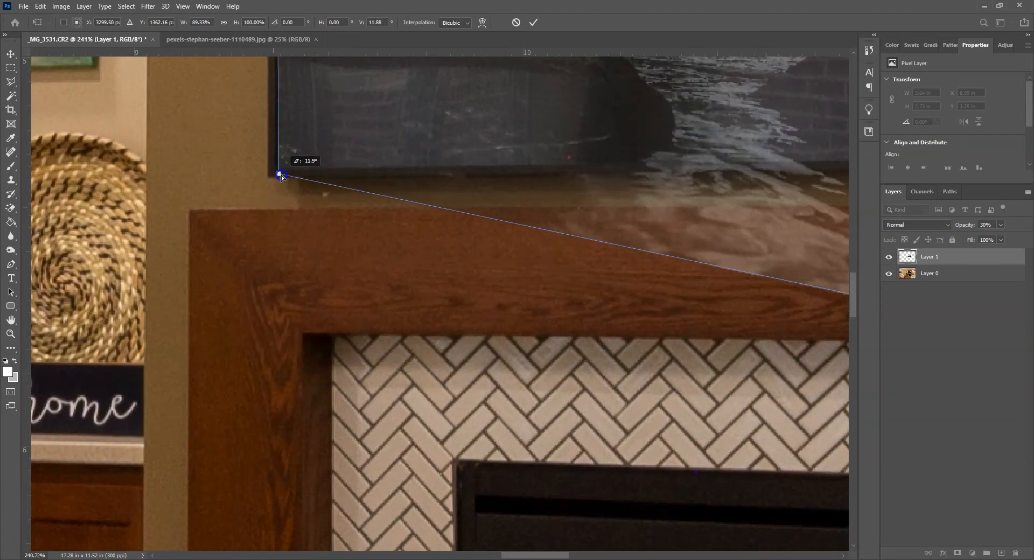
scroll(279, 161, up, 7)
mouse_move(276, 214)
mouse_down()
mouse_move(293, 192)
mouse_move(272, 204)
mouse_up()
scroll(271, 203, down, 4)
drag(317, 161, 321, 247)
mouse_move(282, 287)
mouse_down()
mouse_move(305, 284)
mouse_move(281, 285)
mouse_up()
scroll(332, 317, down, 6)
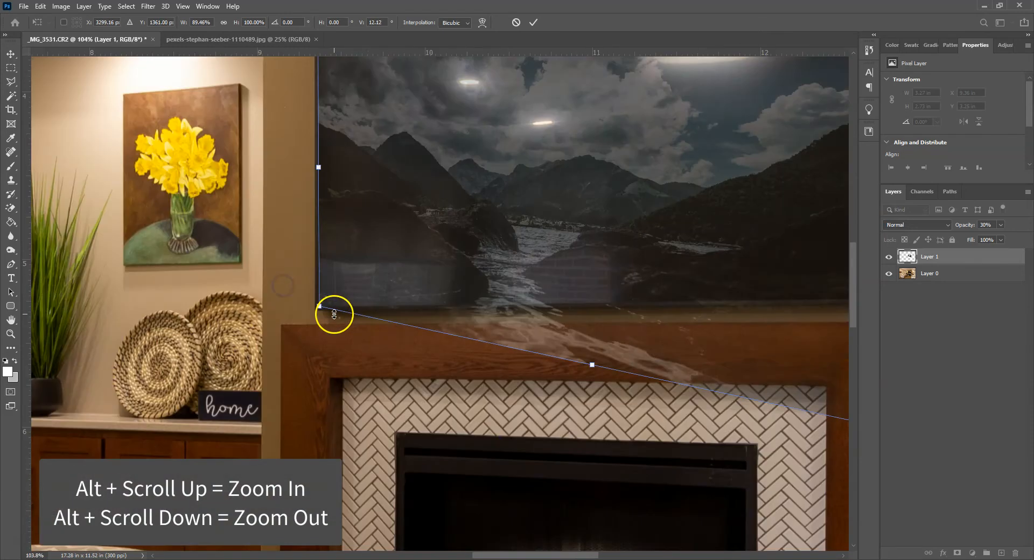
Step: Distort the photo's lower-right corner up to the inner lower-right corner of the TV frame
scroll(571, 300, right, 3)
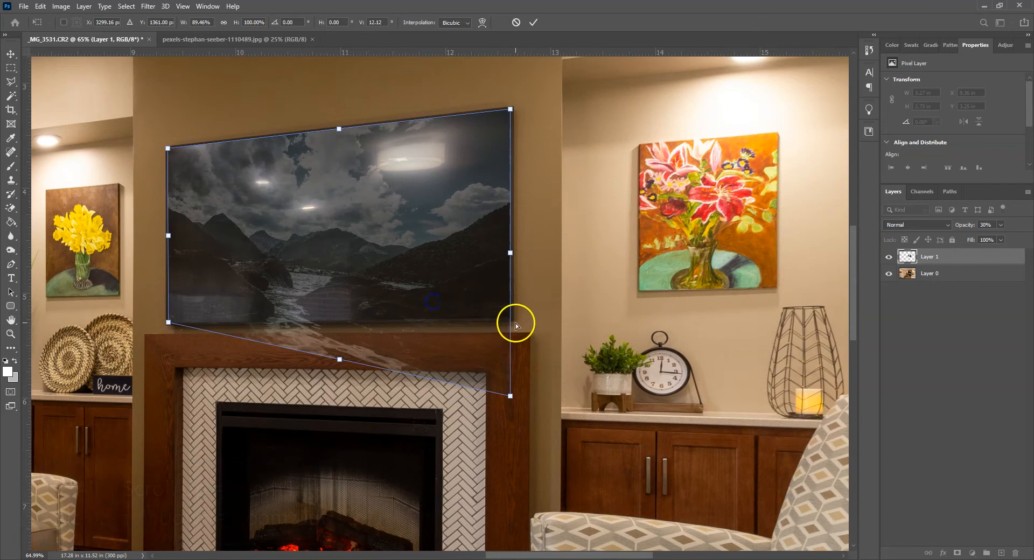
scroll(513, 323, left, 1)
scroll(584, 336, up, 5)
scroll(583, 337, up, 2)
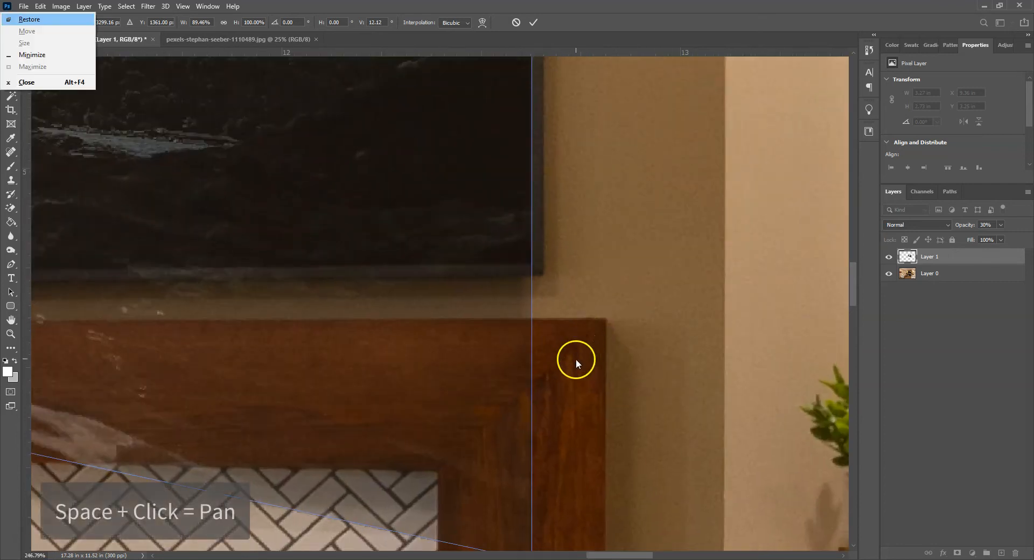
drag(607, 323, 510, 330)
click(524, 431)
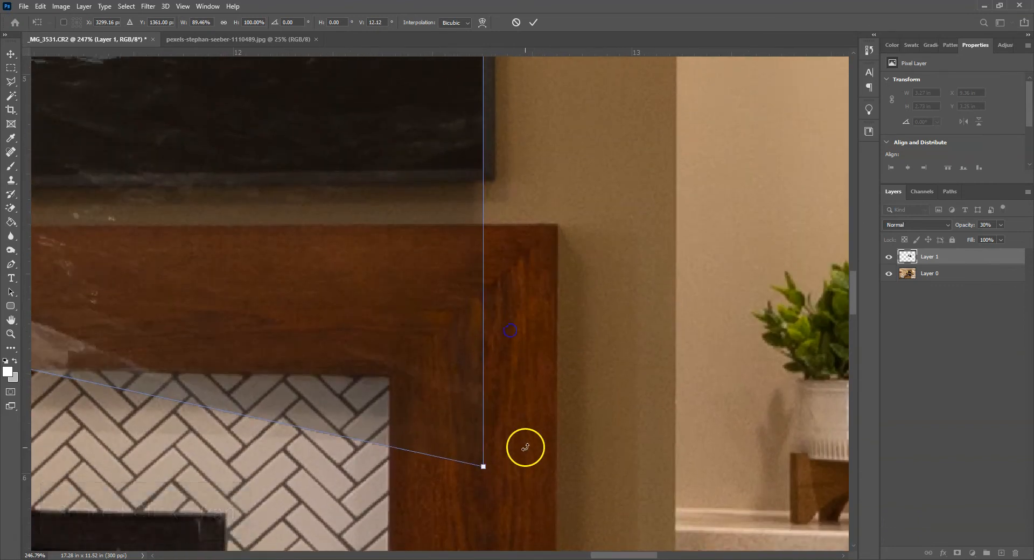
drag(483, 466, 483, 167)
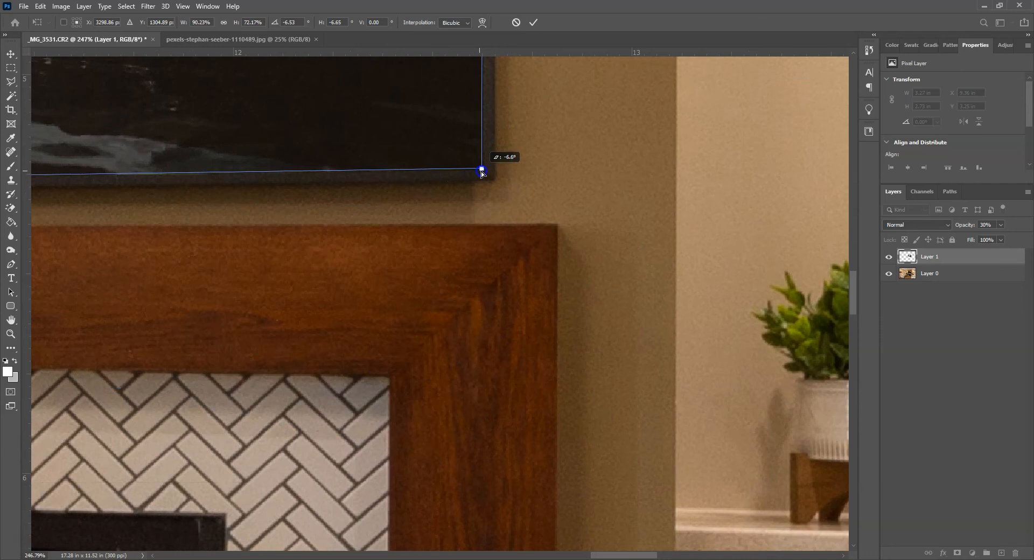
scroll(484, 161, up, 5)
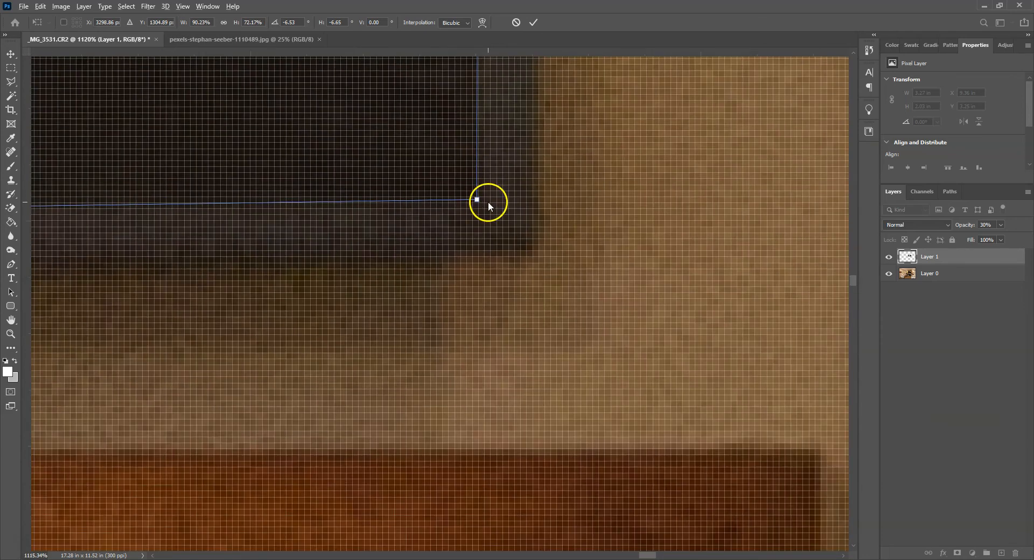
scroll(530, 188, down, 4)
drag(537, 172, 489, 295)
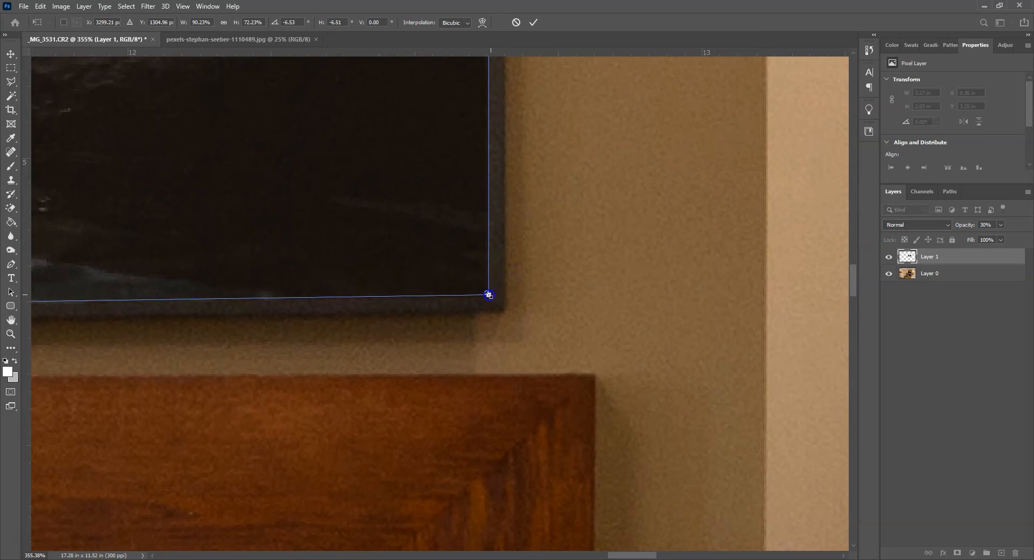
scroll(489, 296, down, 6)
scroll(509, 288, down, 1)
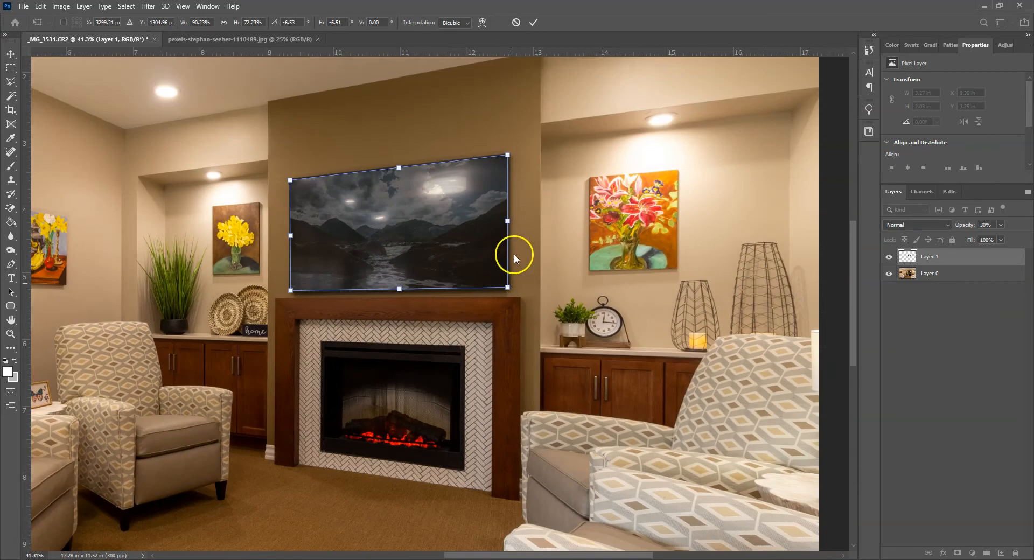
Step: Apply the photo's distortion and set the opacity of Layer 1 to 100%
click(532, 24)
scroll(566, 307, down, 1)
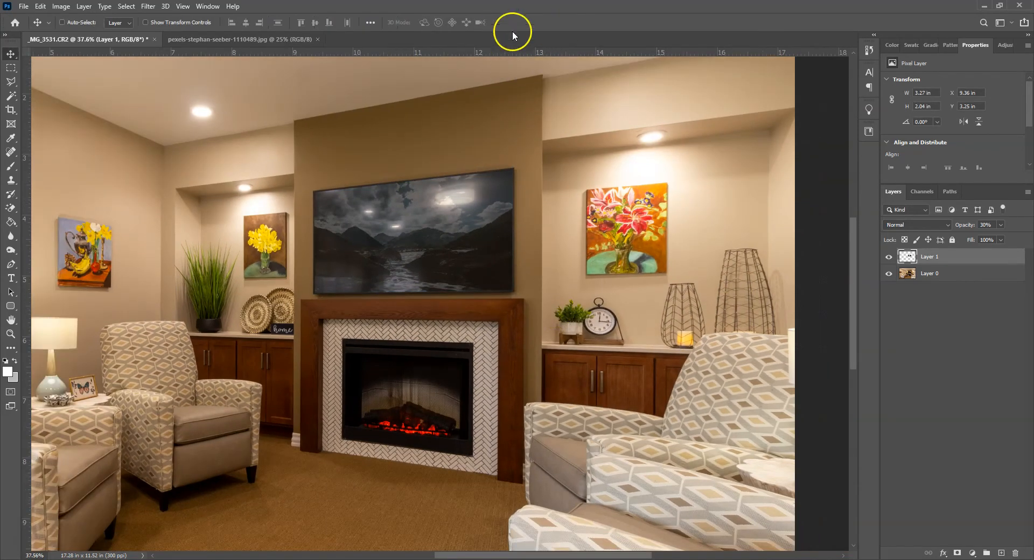
scroll(558, 230, down, 1)
scroll(535, 231, up, 2)
text(100)
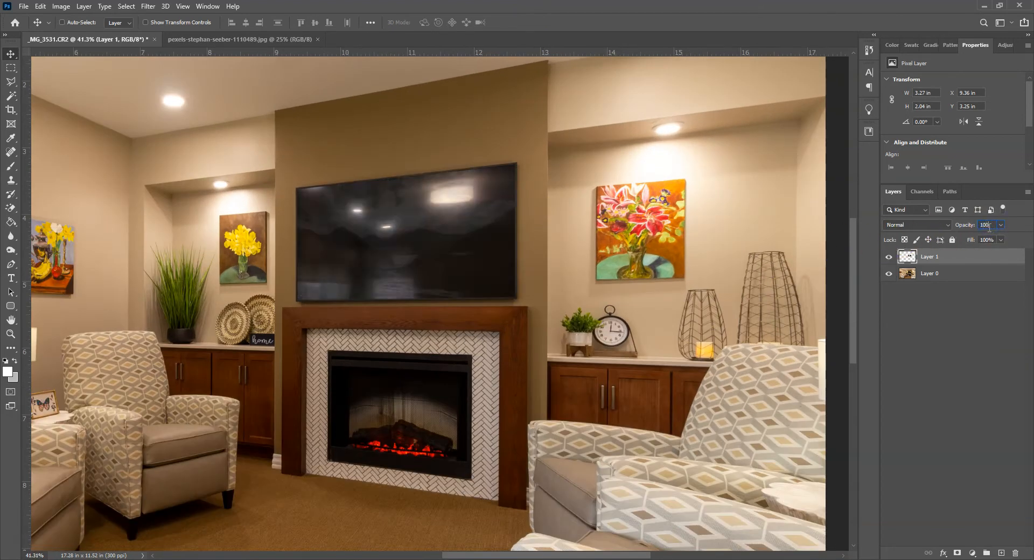
Step: Hide and reshow Layer 1 to compare the whole room with and without the photo on the TV
scroll(436, 265, down, 5)
scroll(435, 265, up, 1)
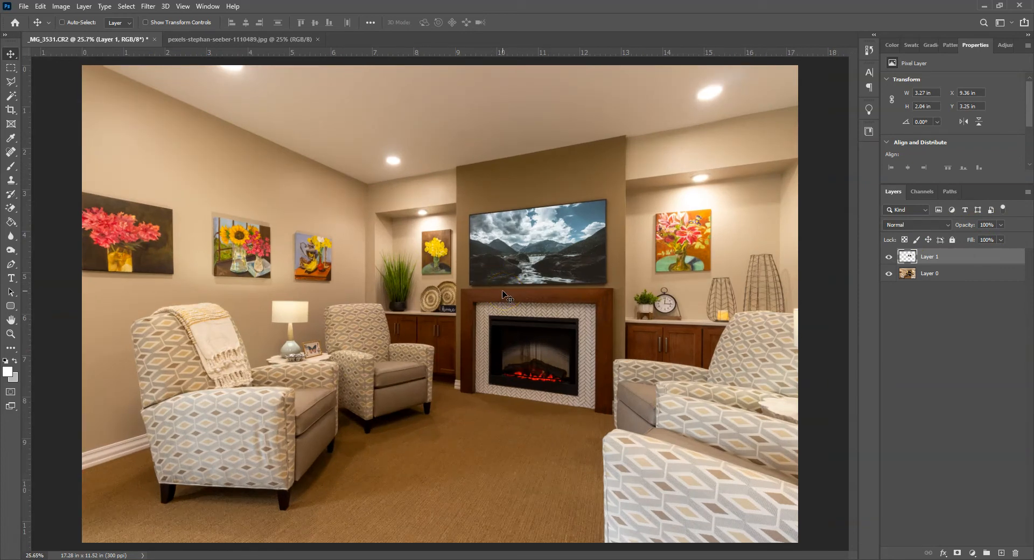
click(889, 259)
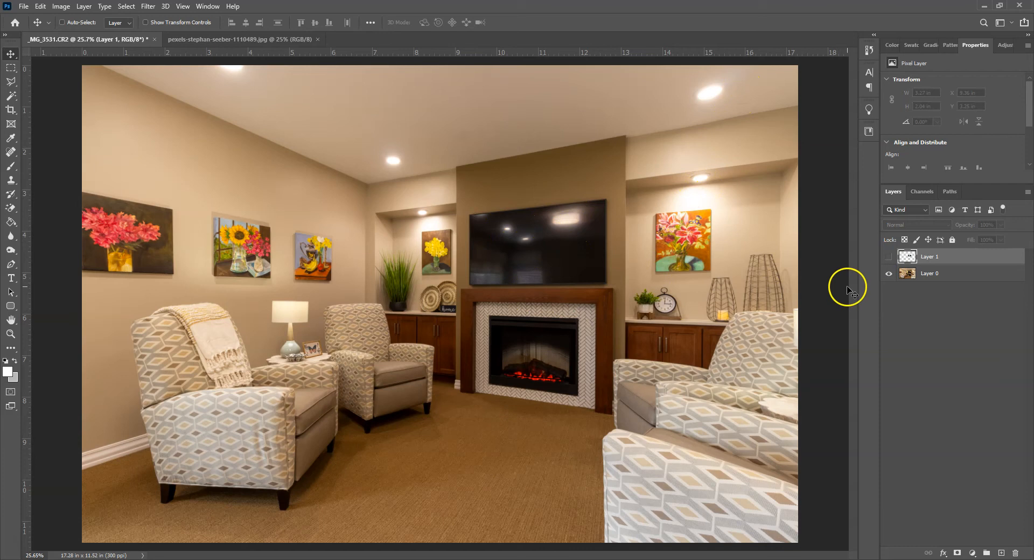
click(890, 258)
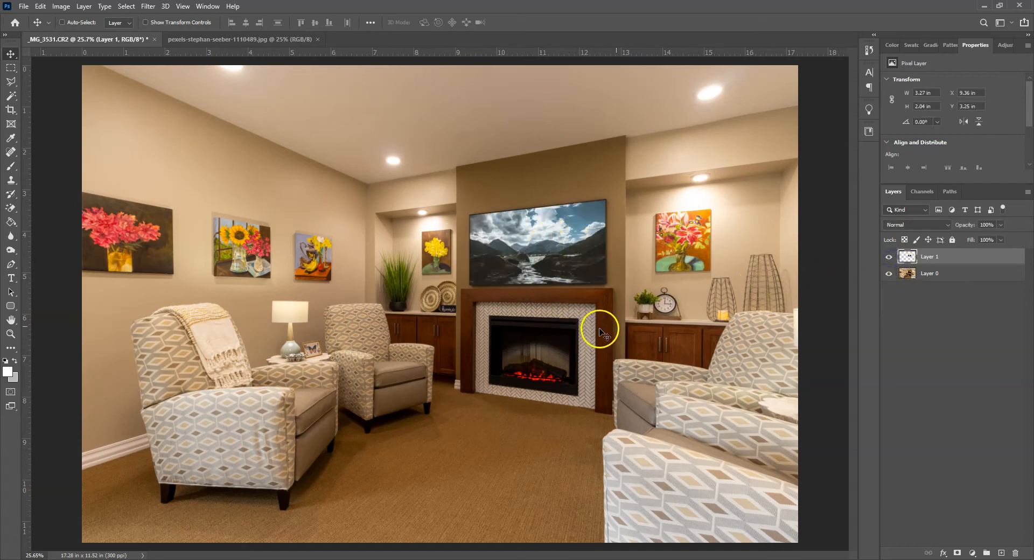
Step: Preview different blend modes on Layer 1, set it to Screen, and deselect the layer
click(917, 225)
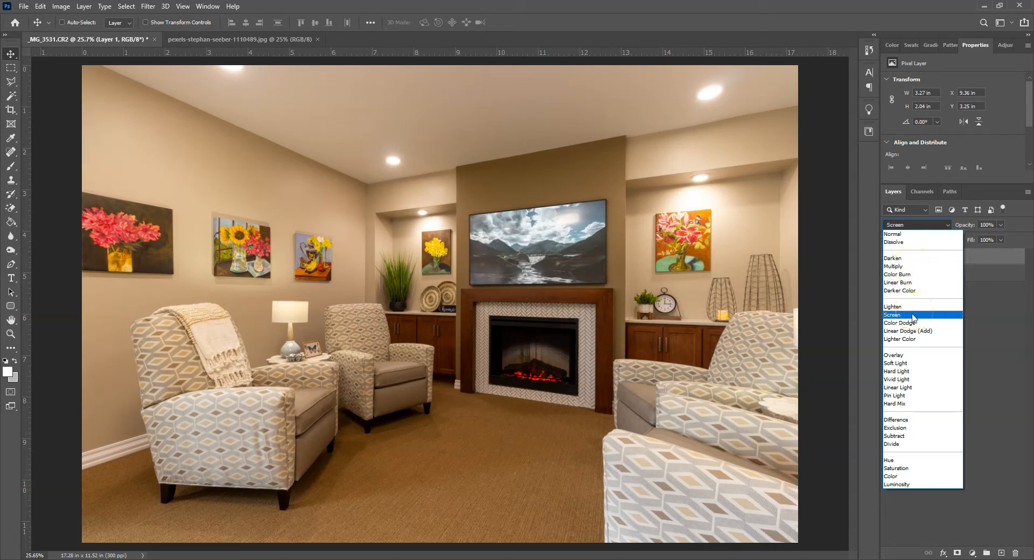
click(916, 317)
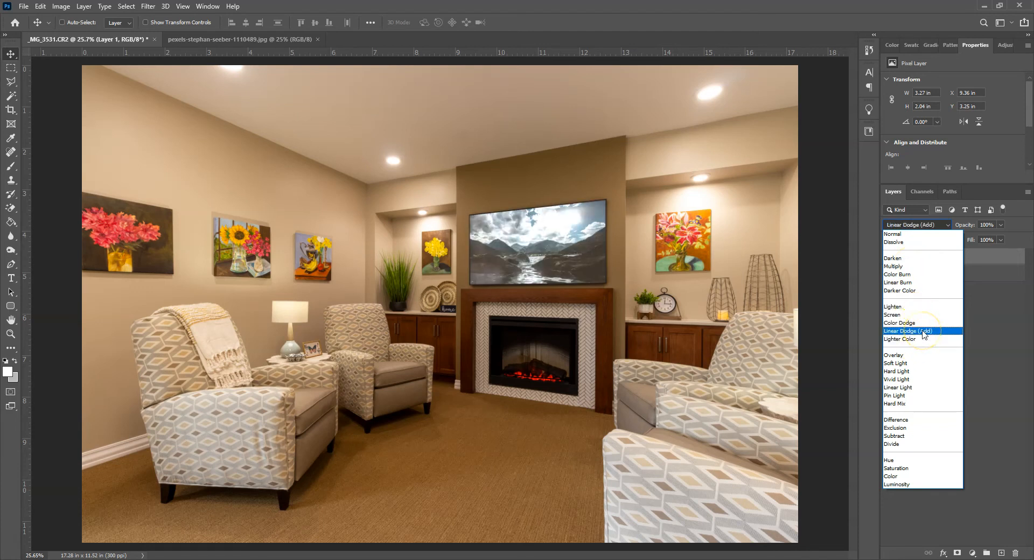
click(927, 317)
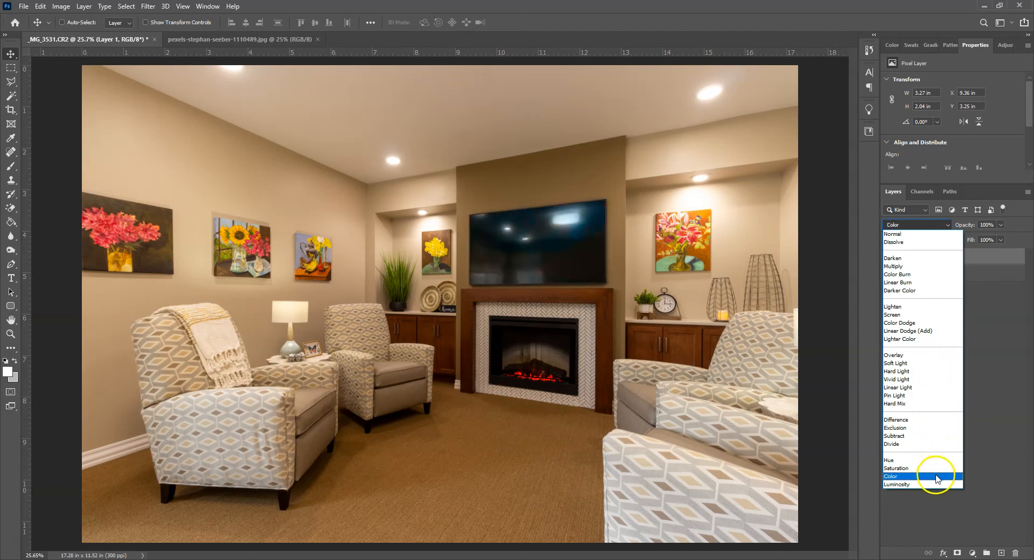
click(934, 323)
click(951, 318)
scroll(544, 296, down, 3)
scroll(523, 277, up, 3)
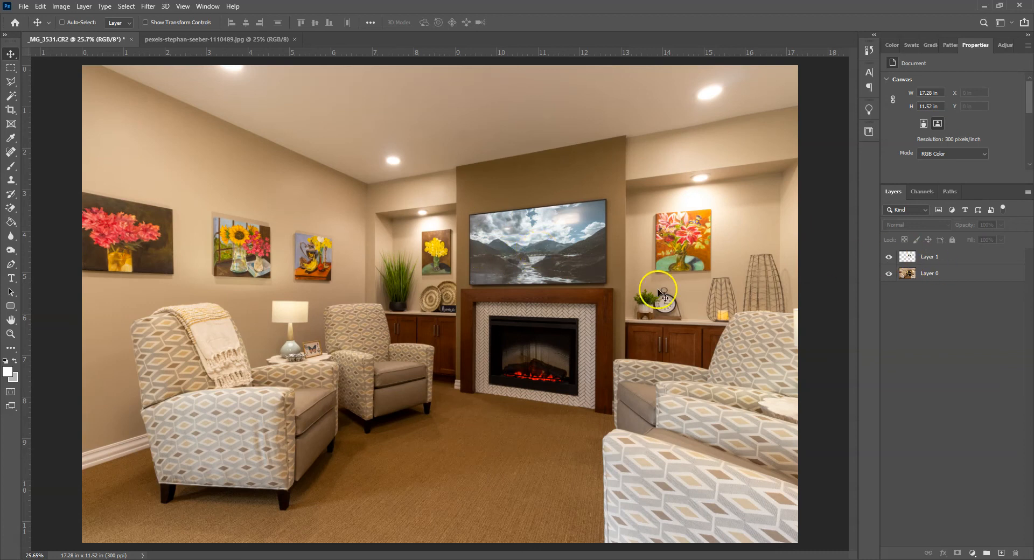
scroll(496, 304, down, 1)
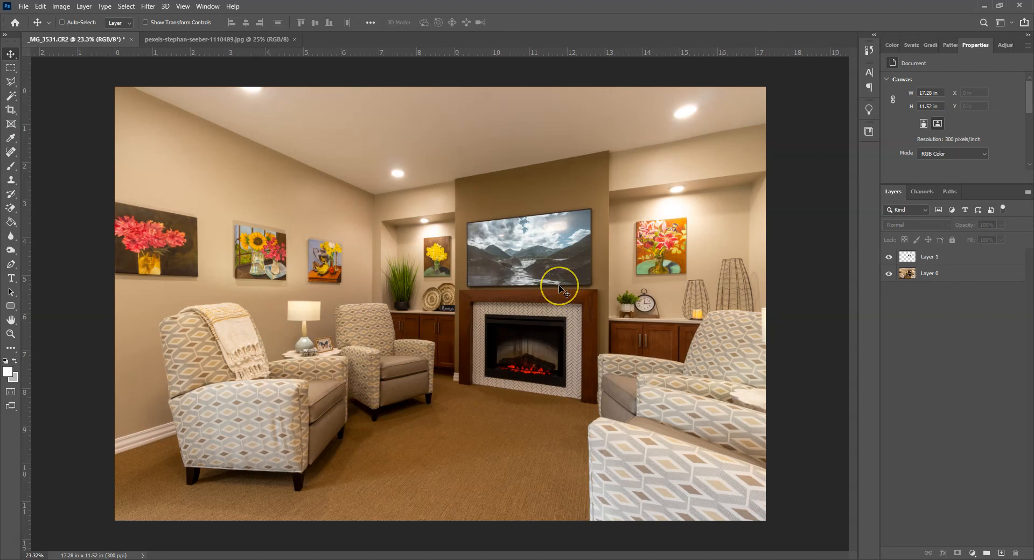
scroll(514, 300, up, 2)
scroll(514, 300, down, 1)
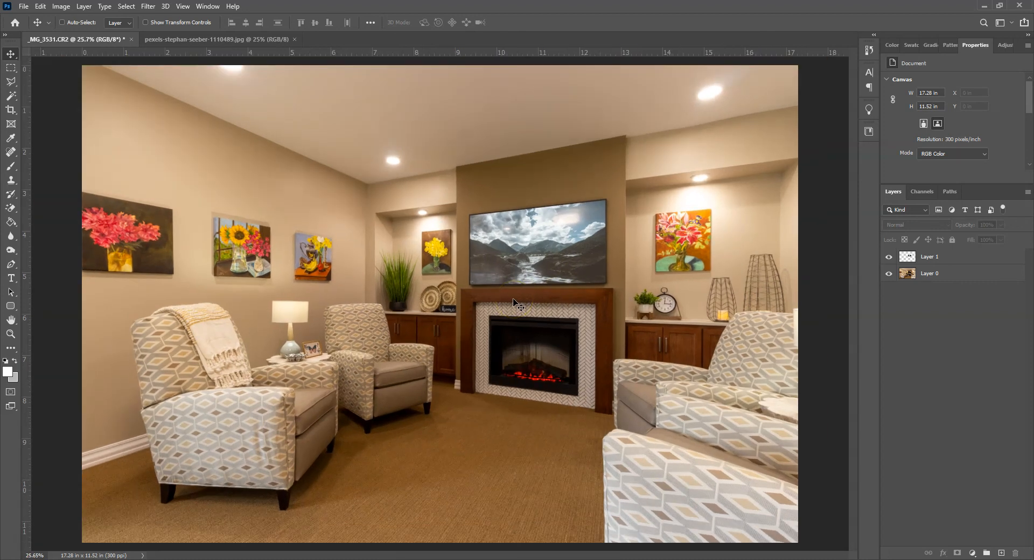